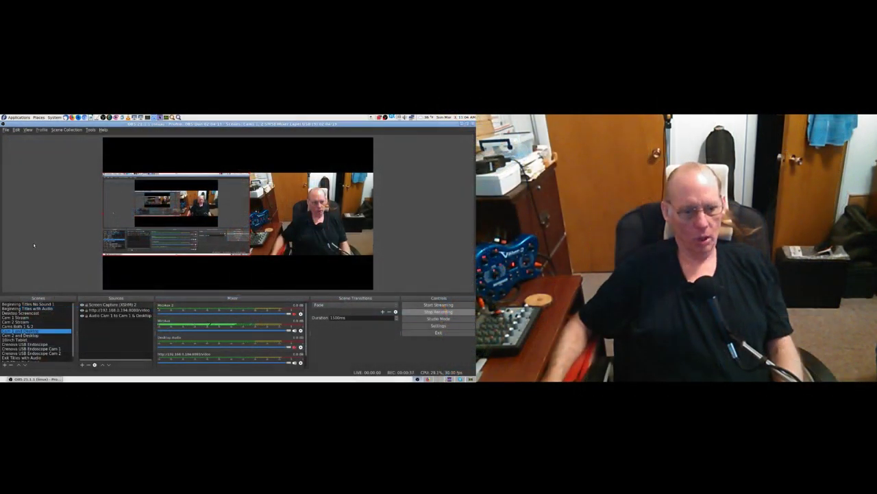
# - Switch the live OBS scene to Cam 2 and Desktop
pyautogui.click(24, 335)
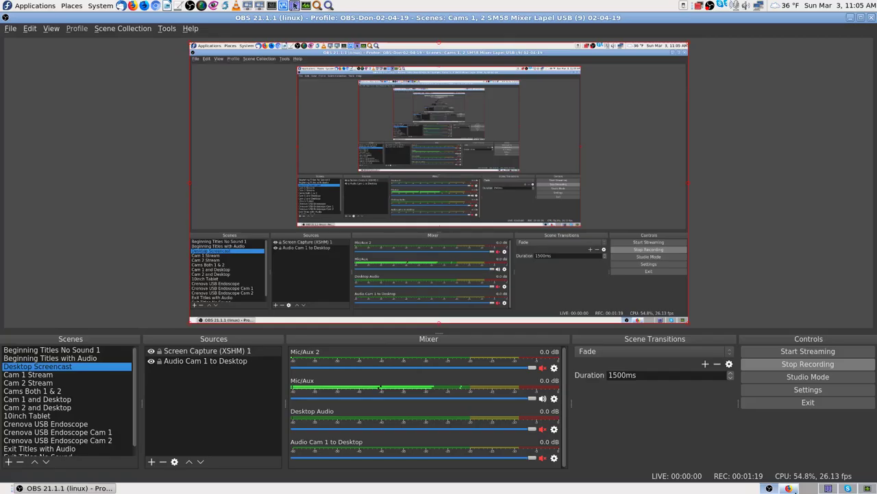
# - Step through the Firefox, Krusader and Skype workspaces, ending on System Monitor
pyautogui.click(788, 488)
pyautogui.click(828, 489)
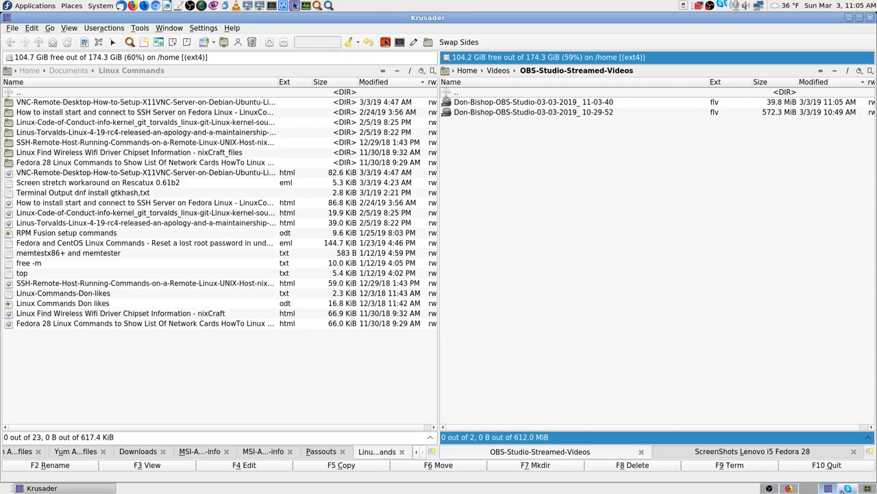
pyautogui.click(848, 488)
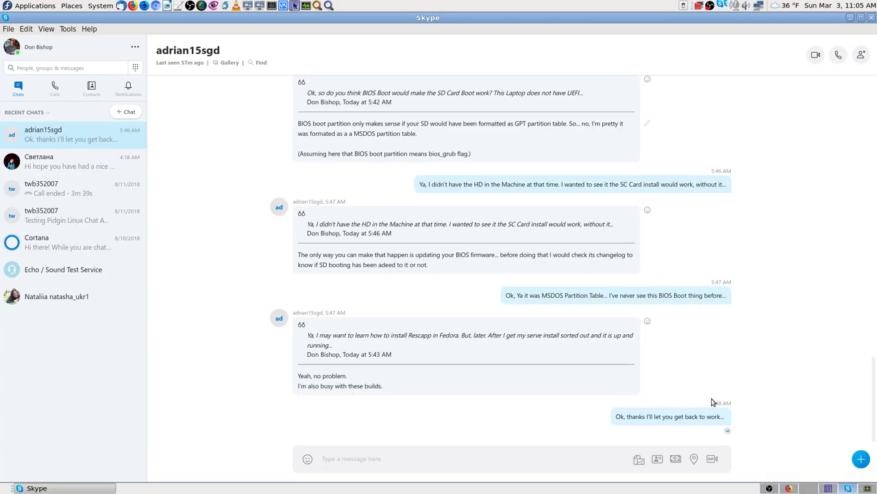
pyautogui.click(868, 488)
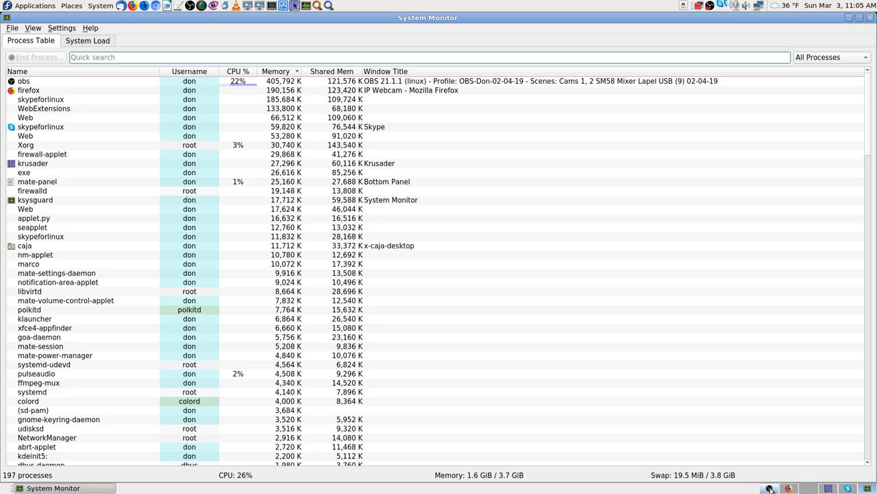
# - Return from System Monitor to the OBS Studio workspace
pyautogui.click(769, 488)
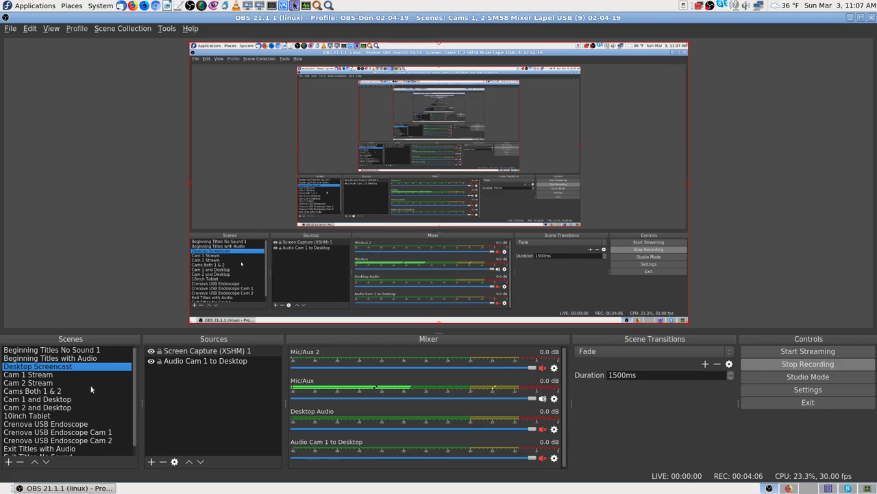
# - Mute the Mic/Aux input with the m hotkey
pyautogui.press('m')
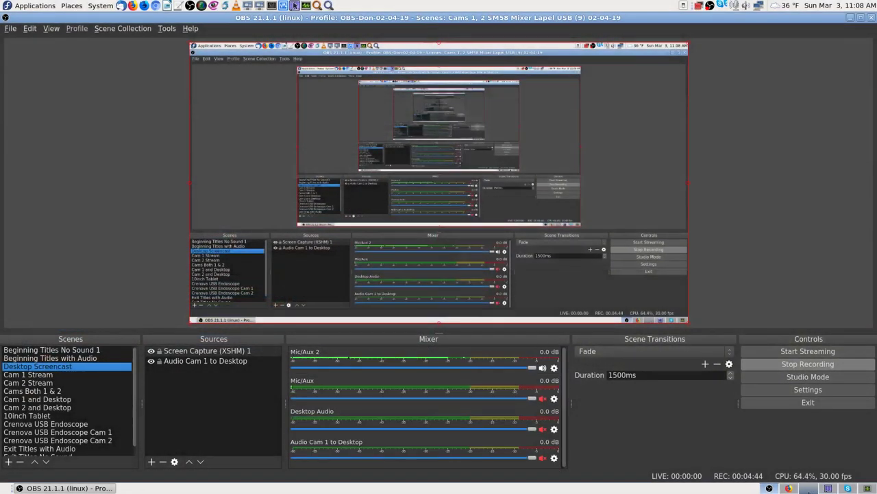
# - Step to System Monitor, clear the 'sky' process search, and bring up the IP Webcam page
pyautogui.click(818, 489)
pyautogui.click(818, 490)
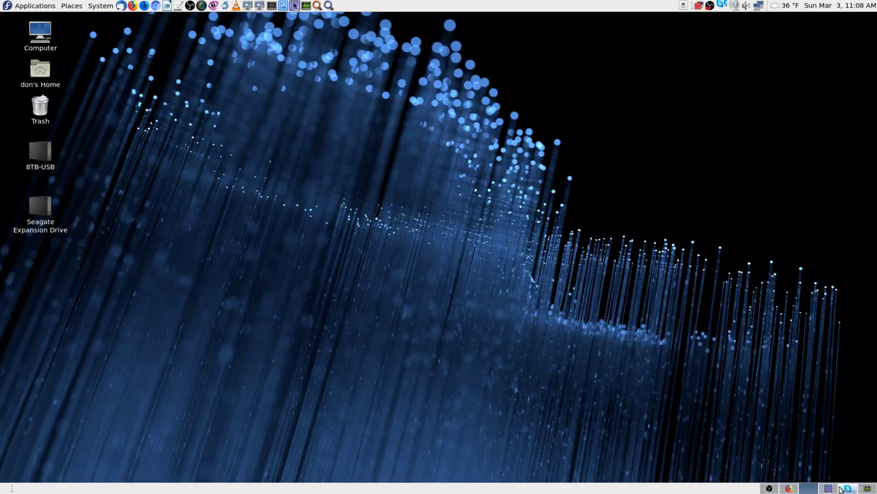
pyautogui.click(838, 490)
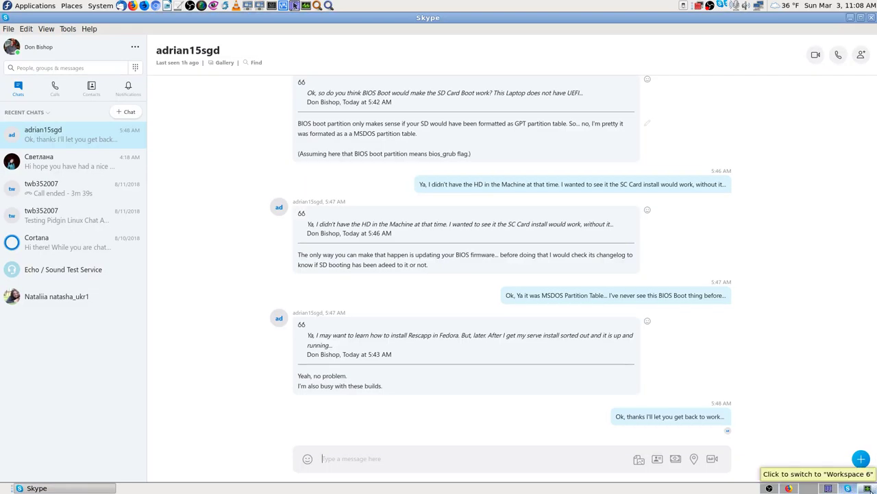
pyautogui.click(868, 489)
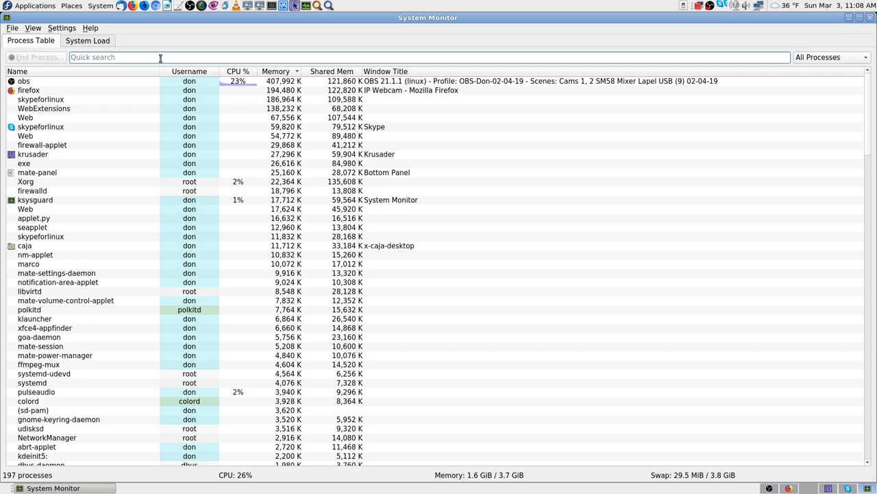
pyautogui.write('sk')
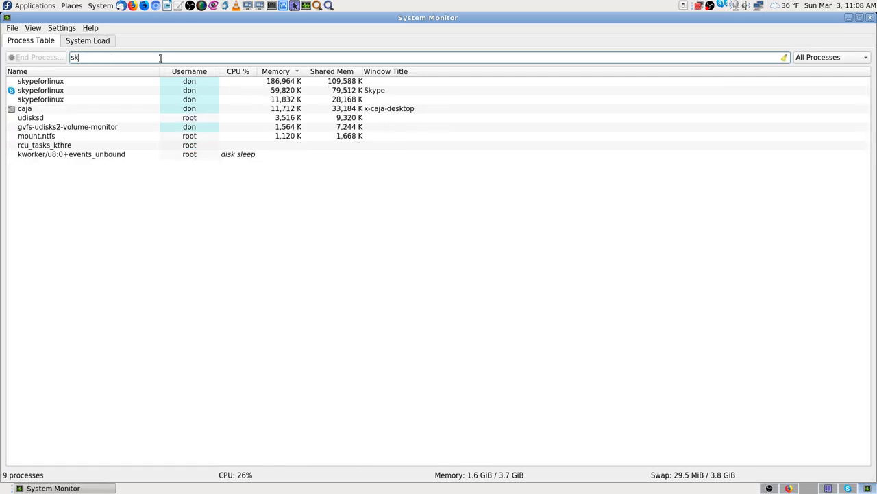
pyautogui.write('yp')
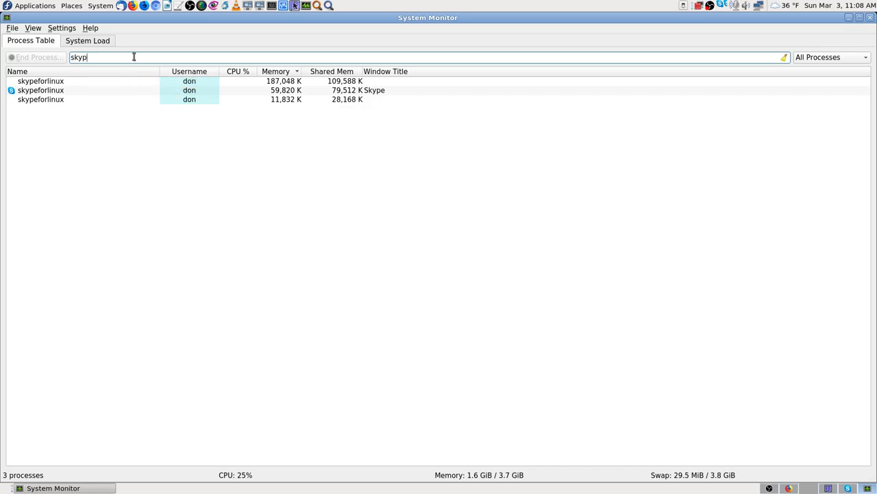
pyautogui.press('BackSpace')
pyautogui.press('BackSpace')
pyautogui.press('BackSpace')
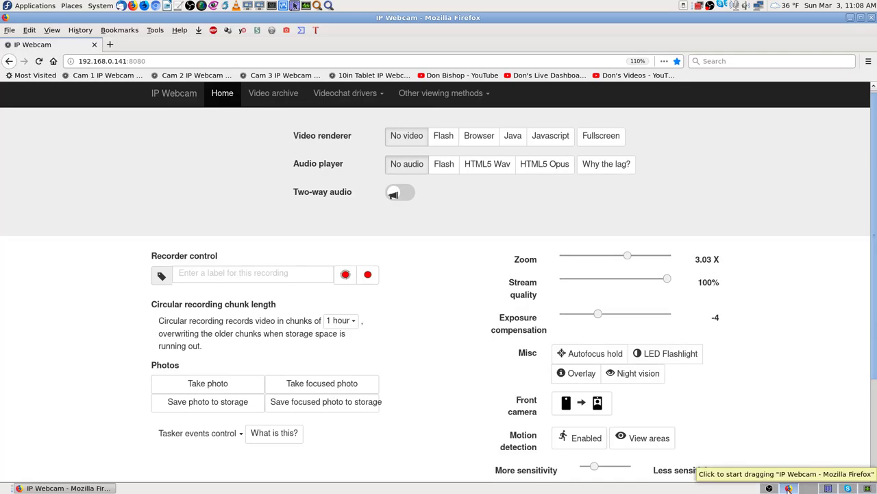
pyautogui.click(789, 488)
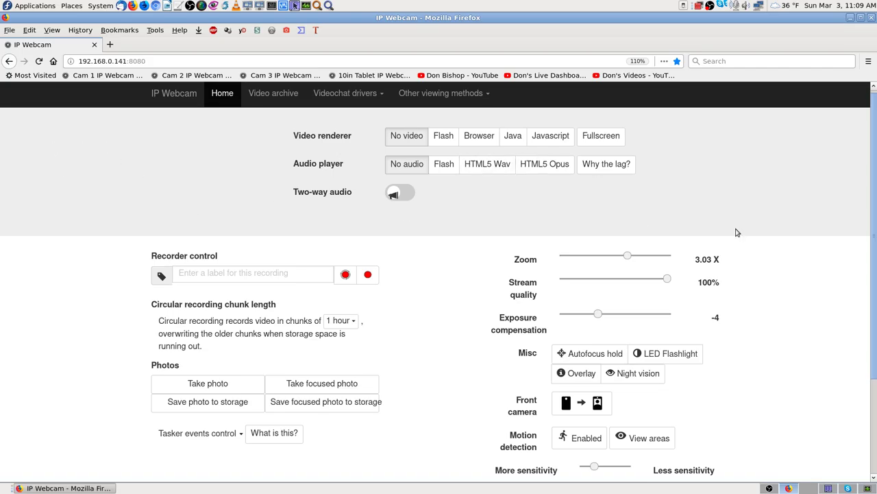
# - Bring the OBS Studio window back to the front from Firefox
pyautogui.click(770, 488)
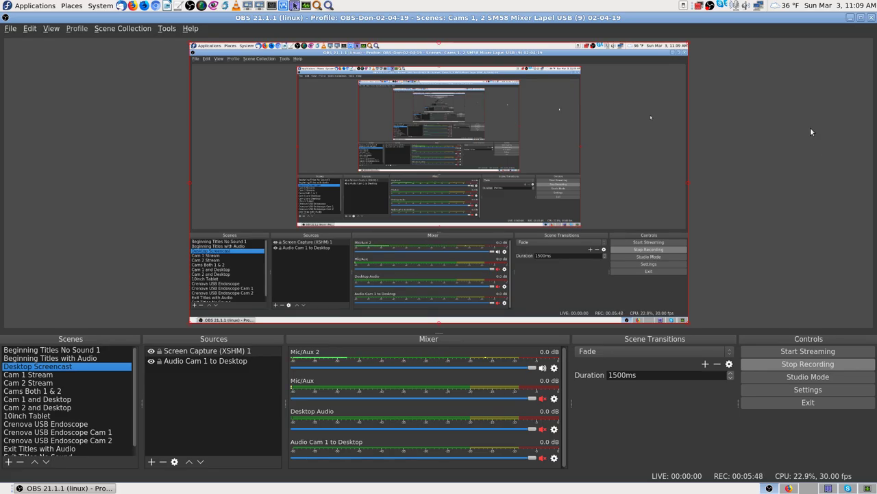
# - Unmute Mic/Aux with F9 and make Exit Titles with Audio the live scene
pyautogui.press('F9')
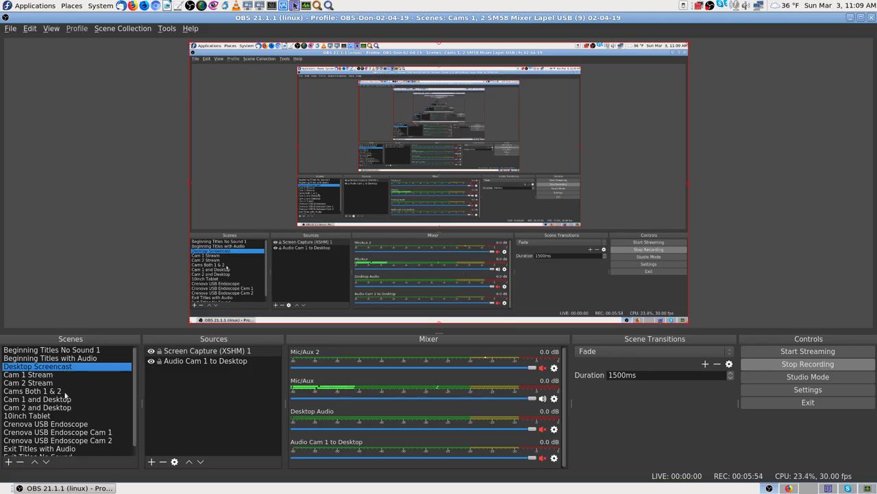
pyautogui.scroll(-1, 66, 396)
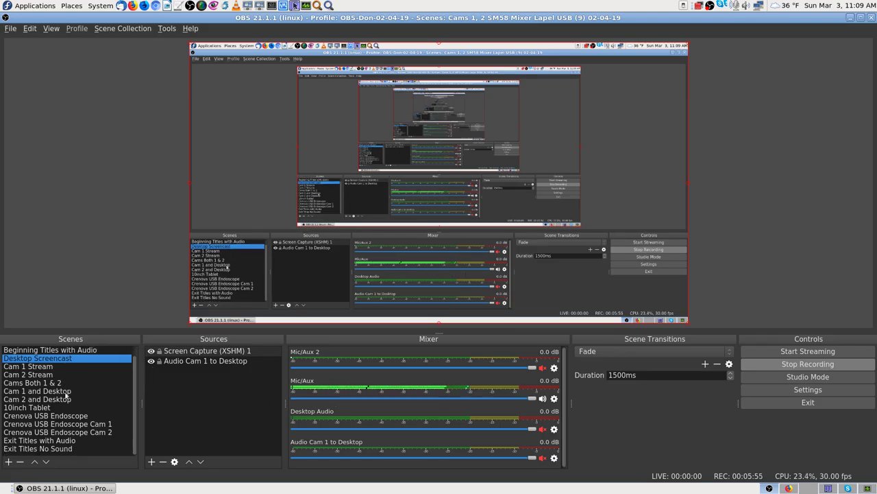
pyautogui.click(64, 442)
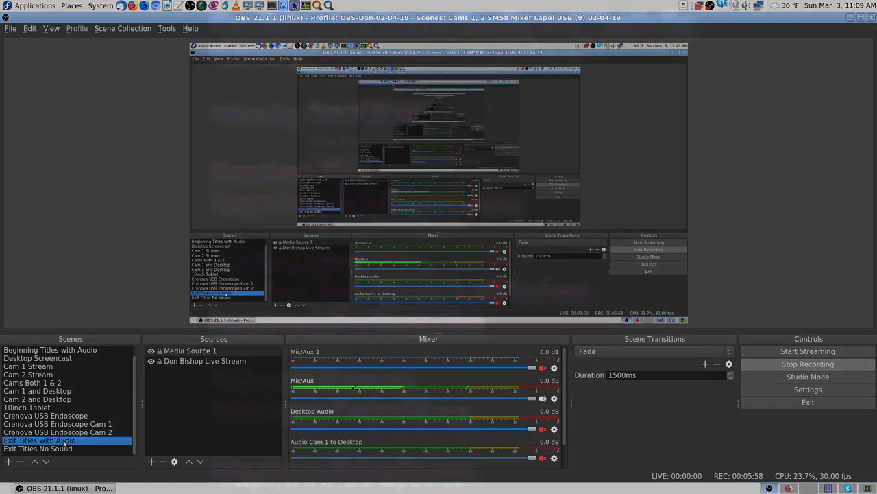